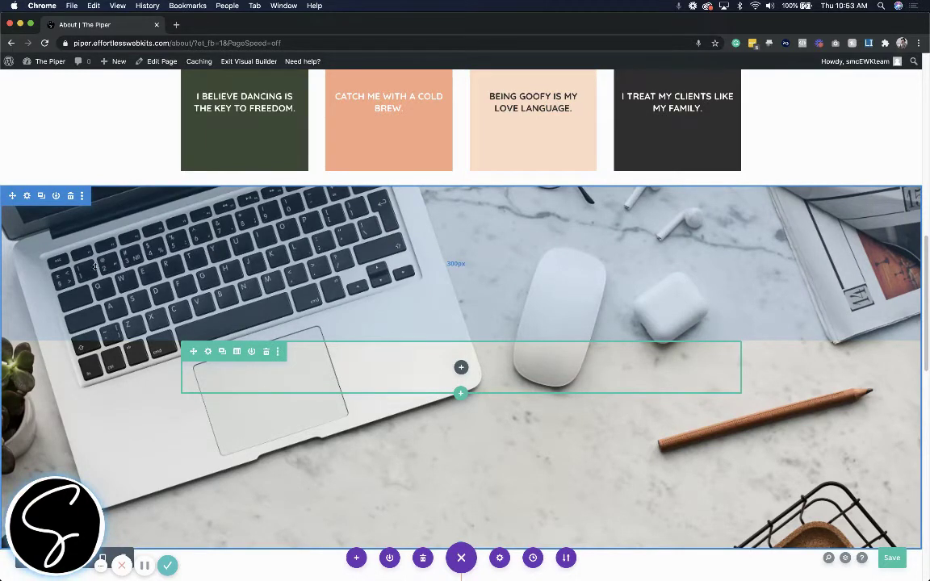
Bring up the new-section insert choices, then dismiss them.
scroll(460, 463, "down", 2)
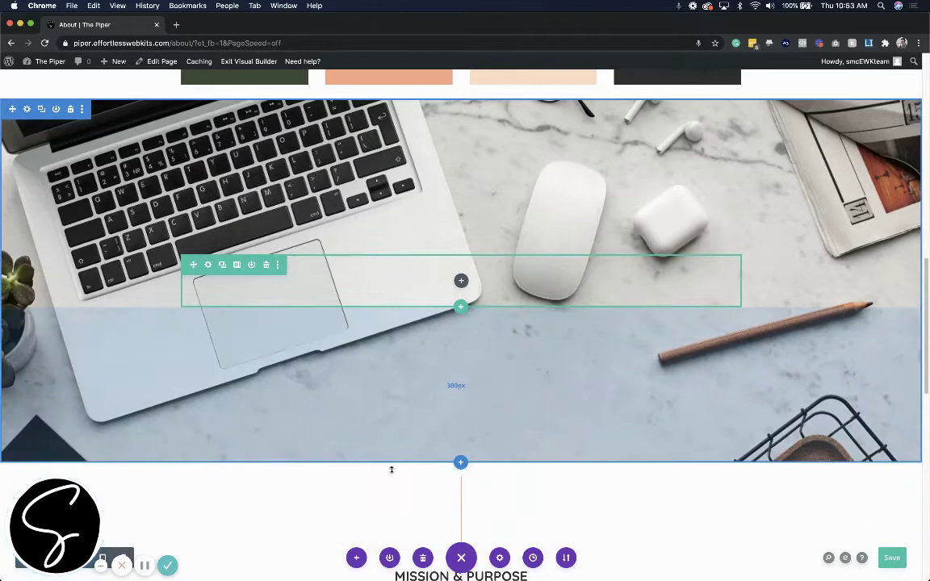
left_click(460, 463)
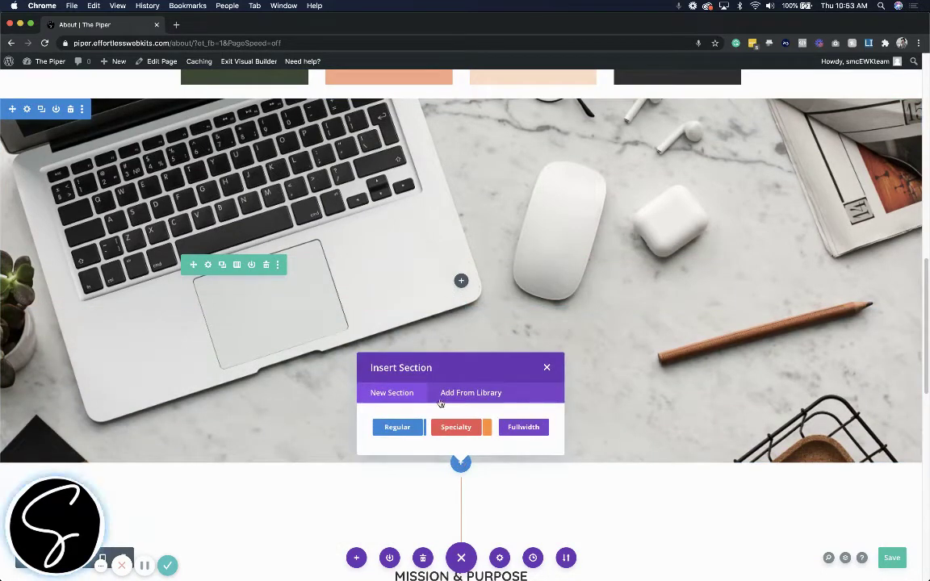
key("Escape")
scroll(415, 417, "up", 2)
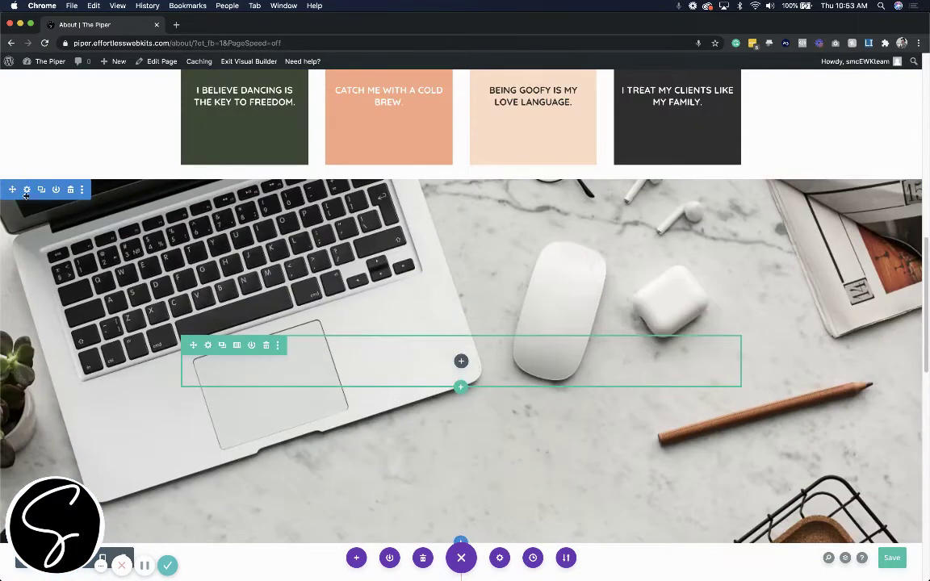
Show the laptop-photo section's background image settings in an enlarged settings panel.
left_click(26, 189)
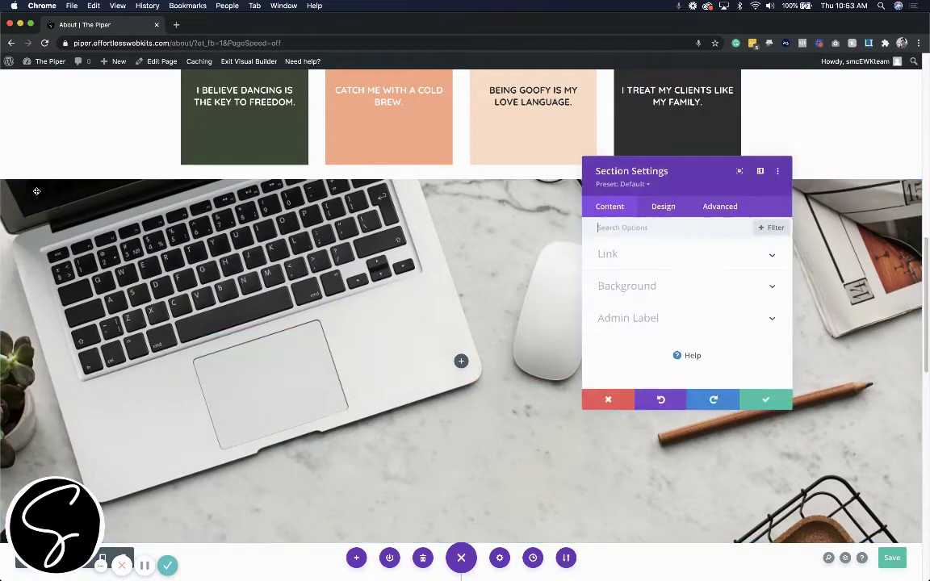
left_click(683, 287)
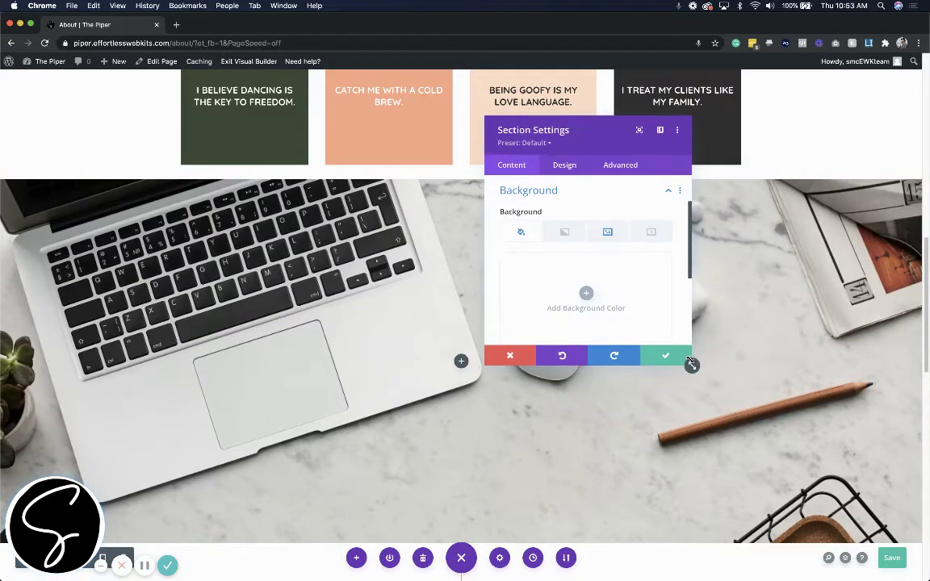
left_click_drag(691, 364, 818, 466)
left_click(688, 232)
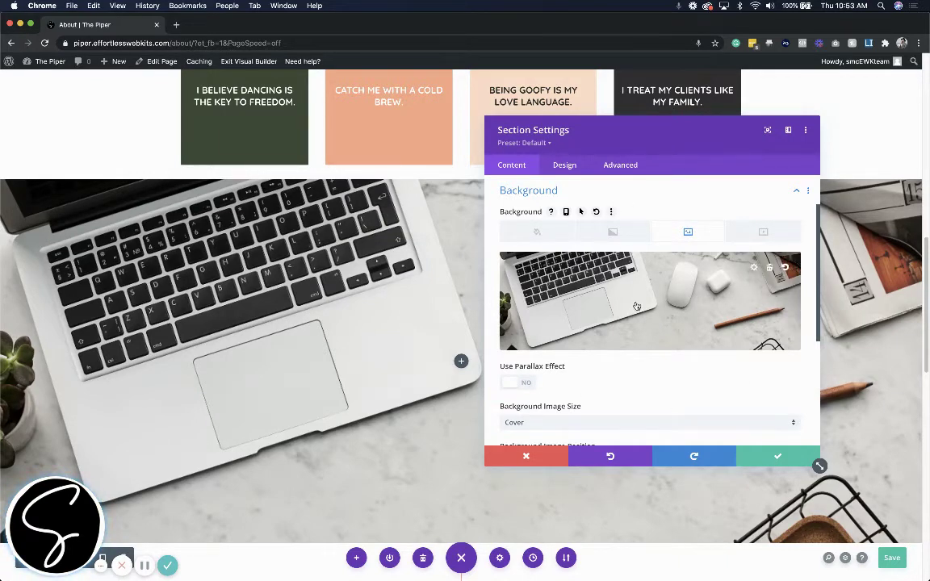
Confirm the section's 300px top and bottom padding, then go back to its content options.
left_click(565, 166)
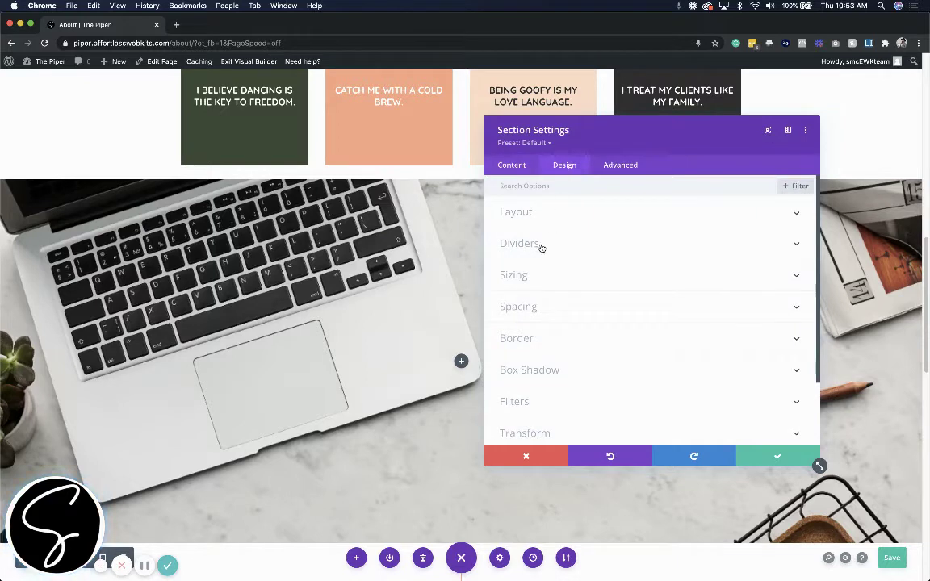
left_click(525, 309)
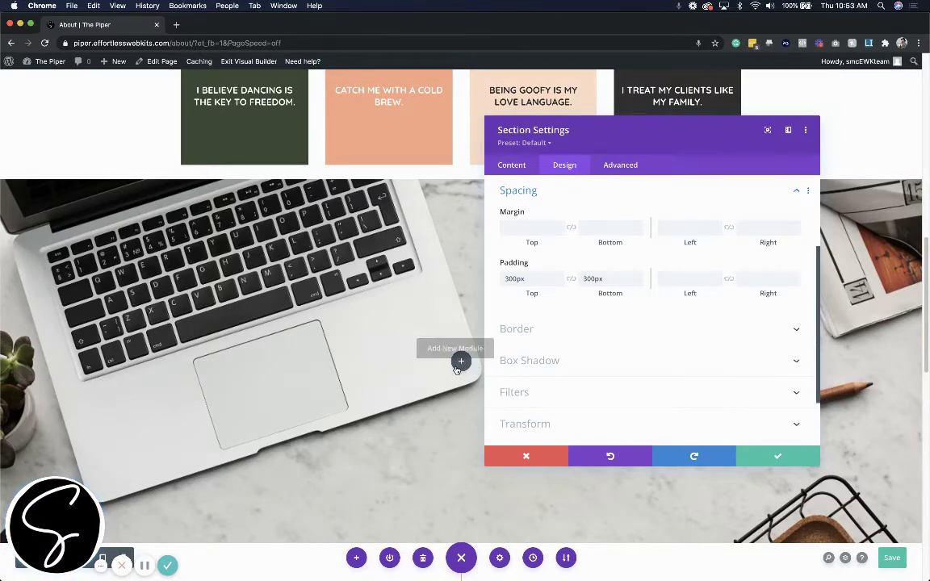
mouse_move(514, 263)
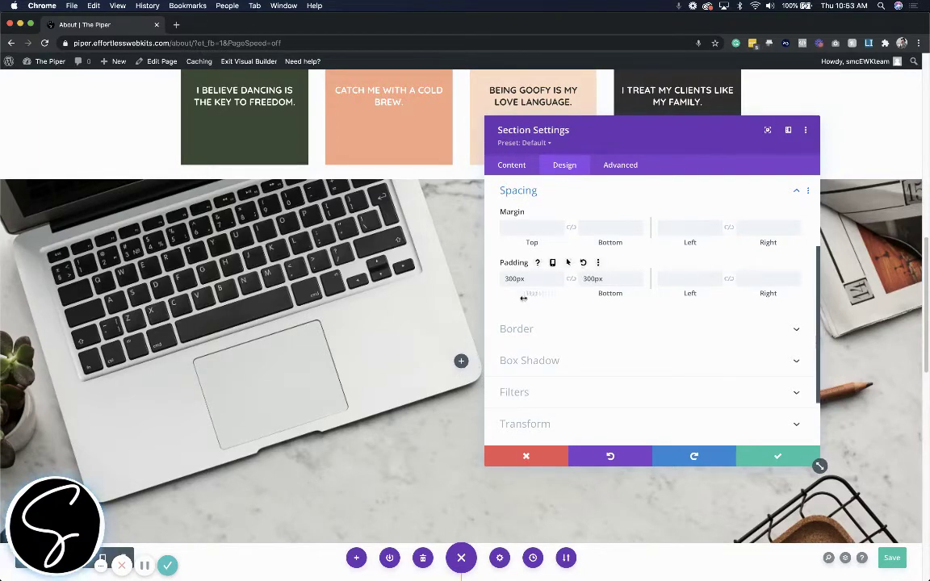
left_click_drag(650, 123, 407, 201)
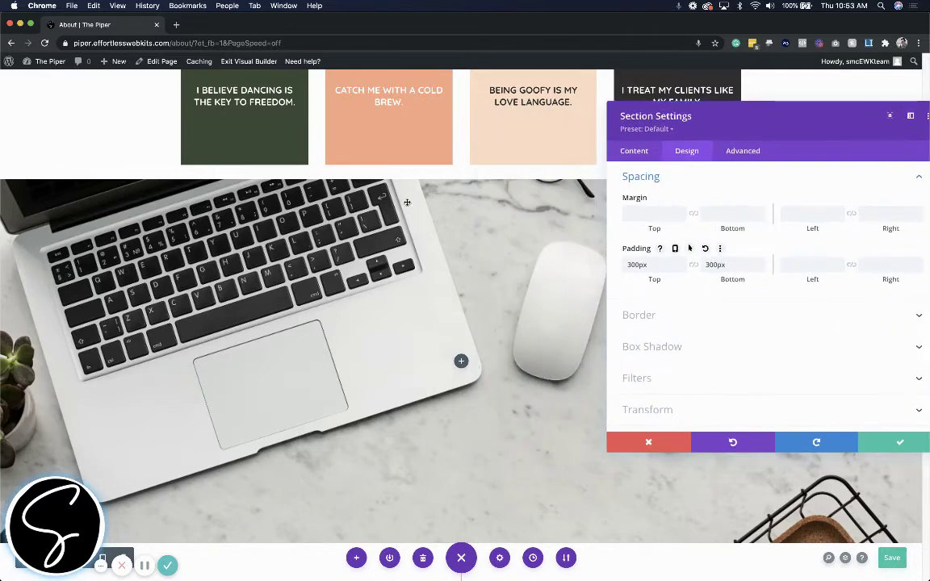
left_click_drag(715, 129, 565, 152)
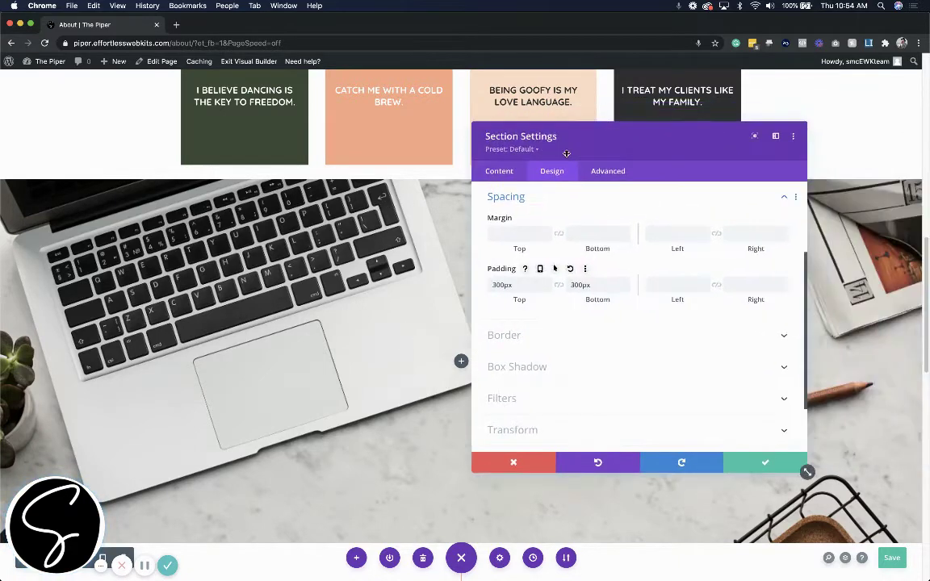
left_click(483, 174)
Select the laptop desk photo in the media library and copy its file URL.
left_click(610, 255)
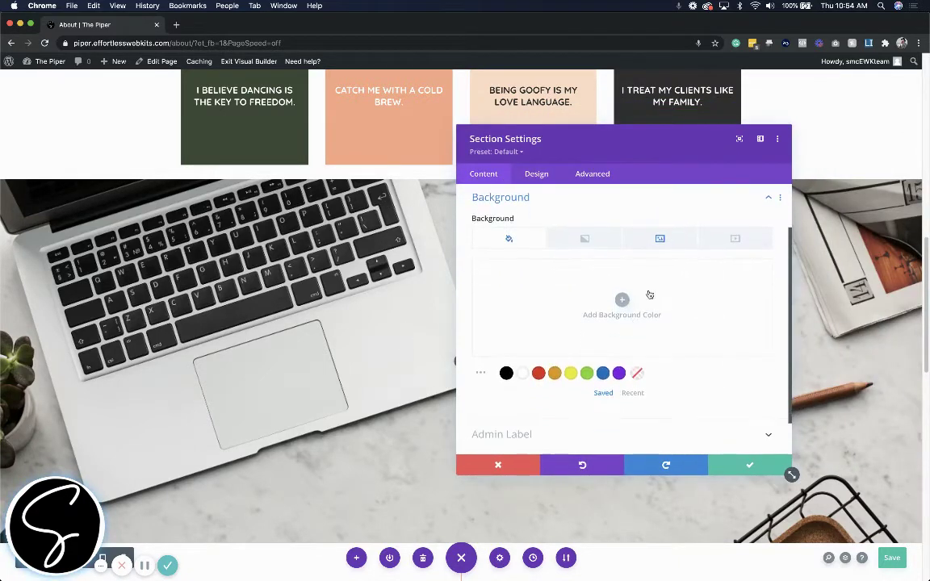
left_click(678, 239)
left_click(691, 329)
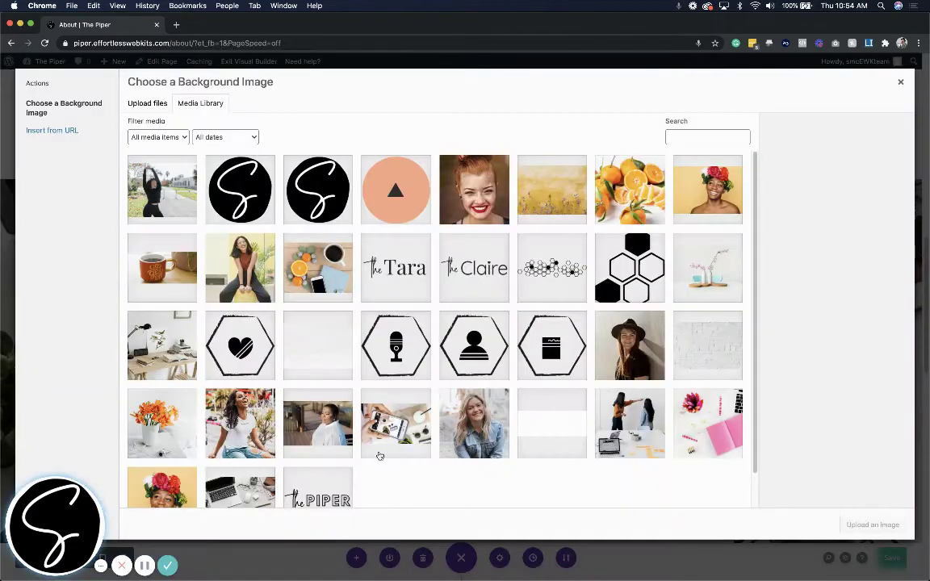
left_click(240, 488)
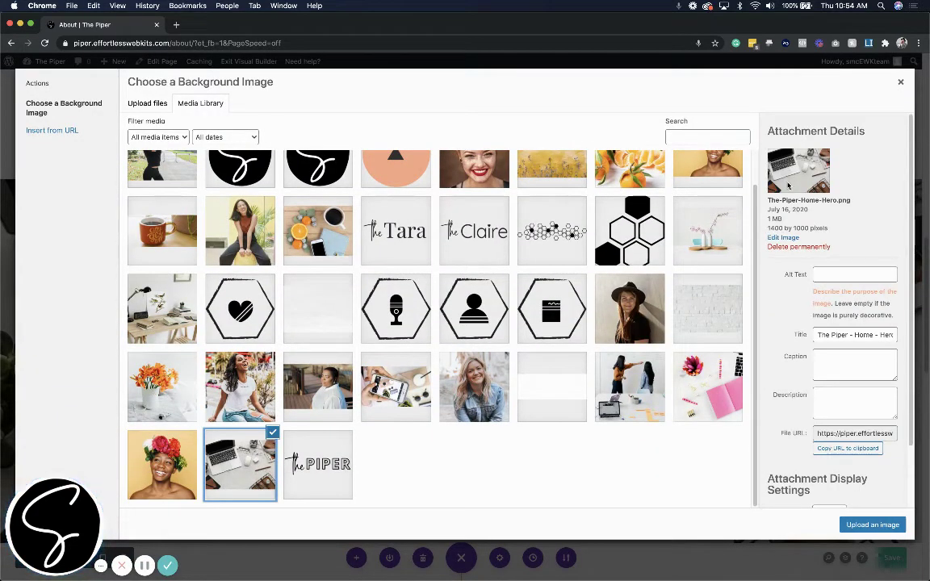
left_click(844, 431)
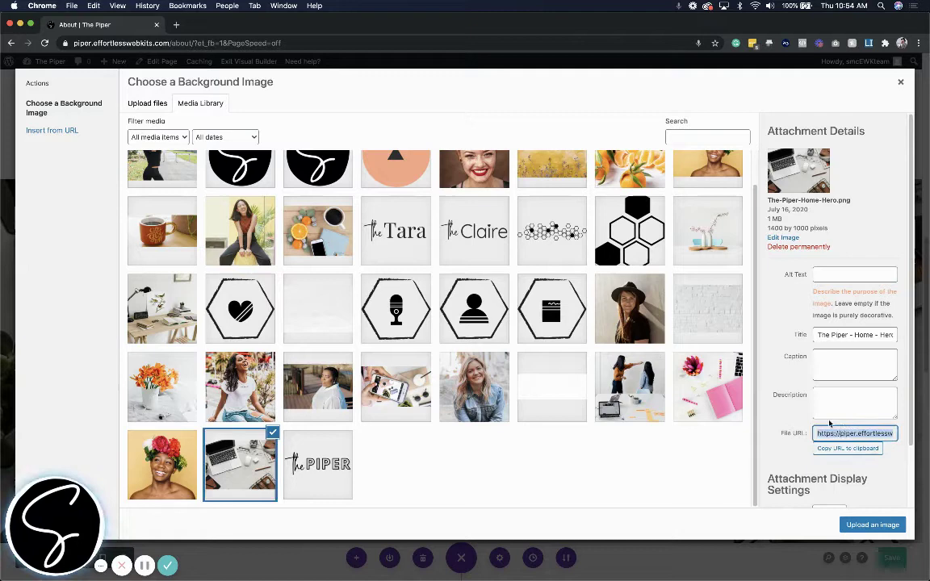
Load The-Piper-Home-Hero.png full-size in a new tab, then return to the editor.
left_click(178, 26)
type("https://piper.effortlesswebkits.com/wp-content/uploads/2020/07/The-Piper-Home-Hero.png")
key("Return")
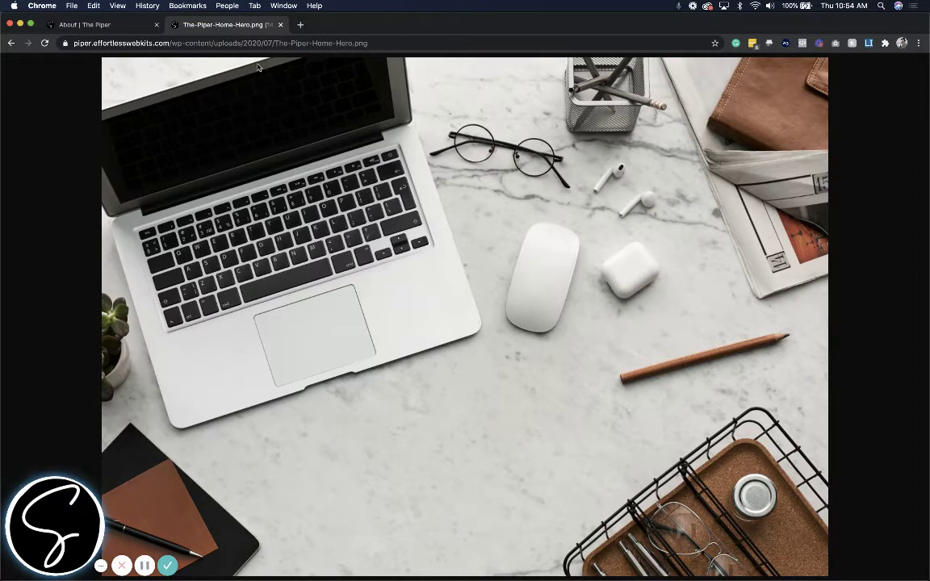
left_click(136, 29)
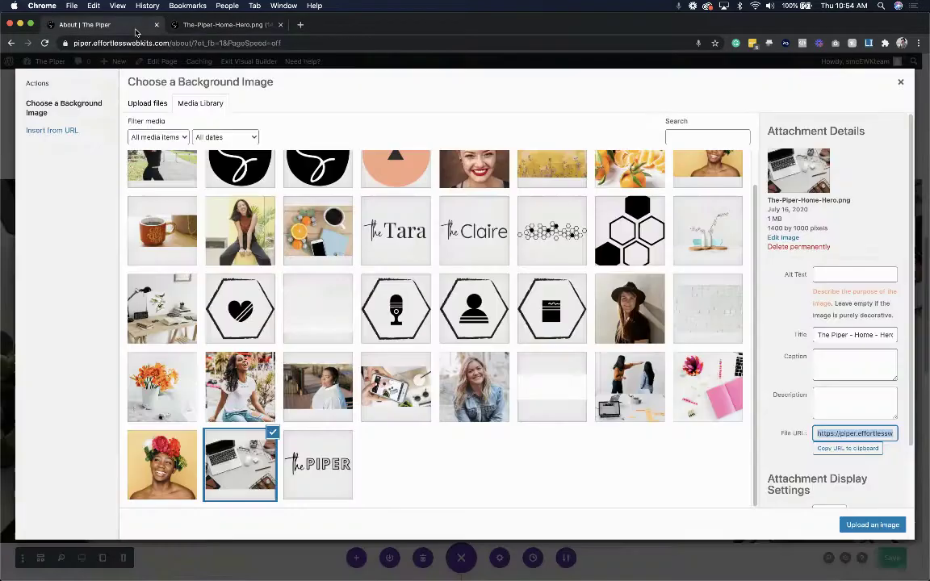
Set the laptop background image position to Top Center without changing the image.
left_click(900, 82)
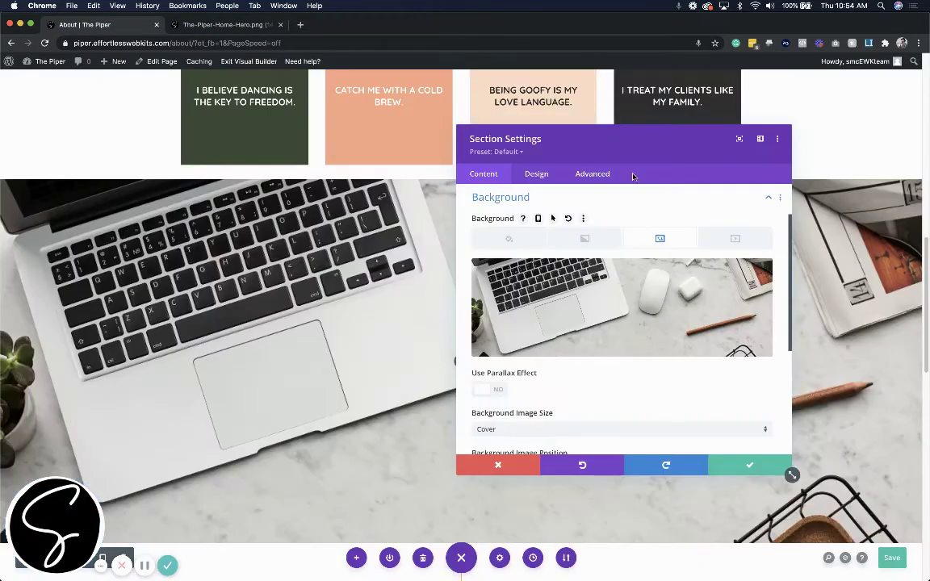
mouse_move(633, 176)
left_mouse_down()
mouse_move(843, 385)
mouse_move(661, 131)
left_mouse_up()
scroll(656, 283, "down", 2)
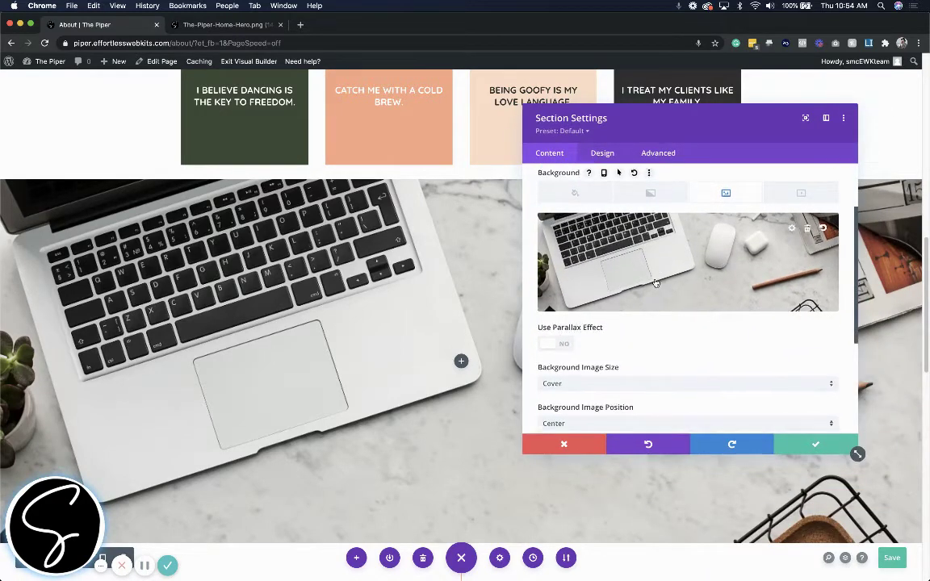
scroll(656, 283, "down", 1)
scroll(652, 284, "down", 1)
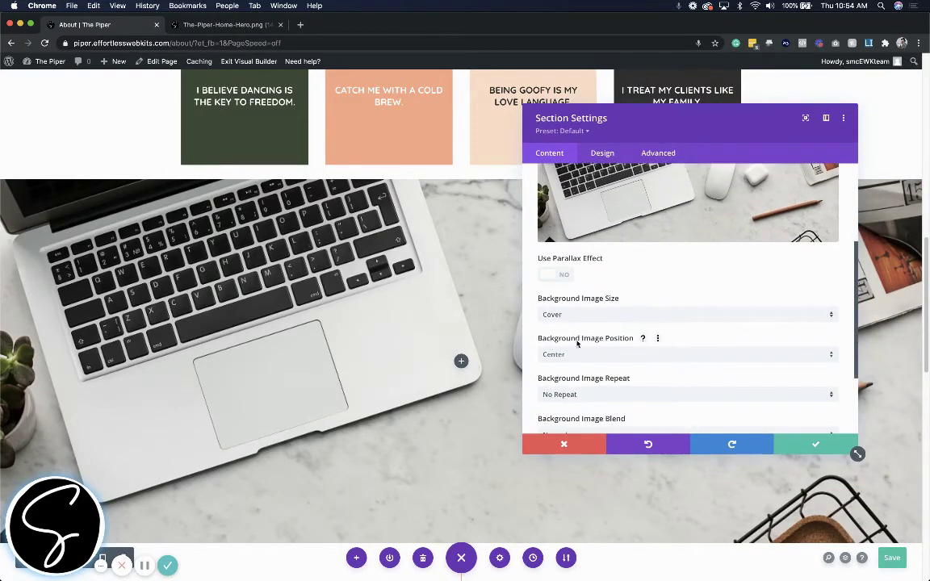
left_click(622, 353)
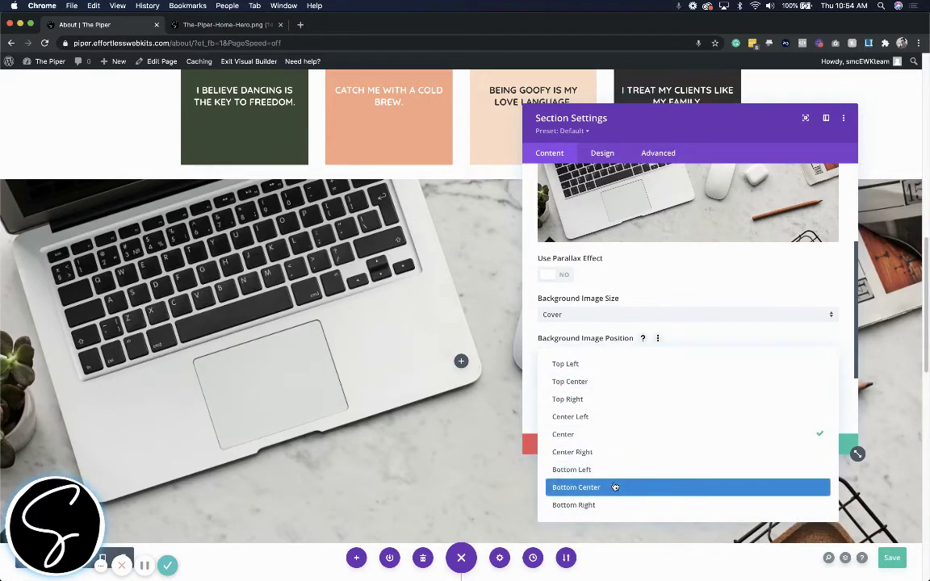
left_click(589, 386)
left_click_drag(716, 132, 913, 161)
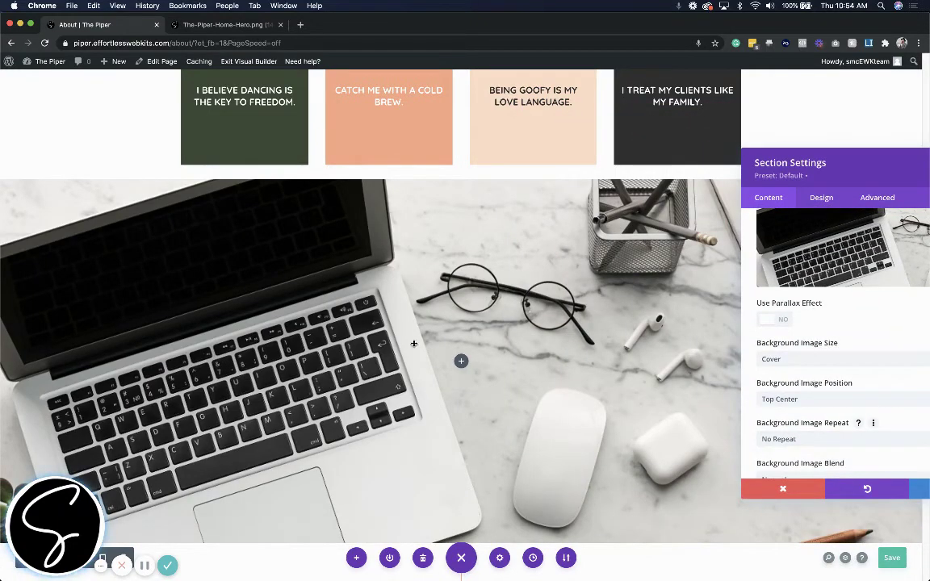
key("Escape")
scroll(264, 209, "down", 2)
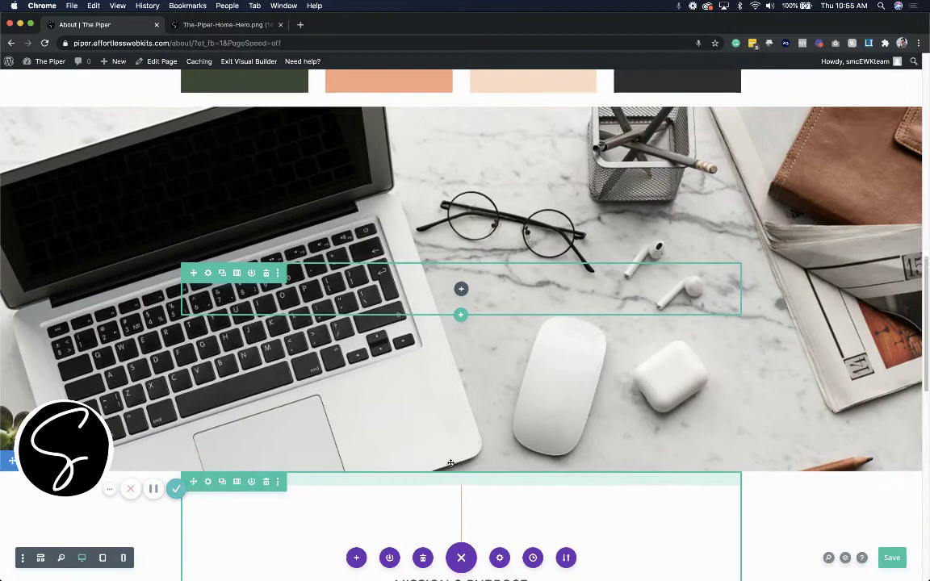
Check the top-anchored photo at phone width, then switch the preview back to desktop.
scroll(202, 363, "up", 1)
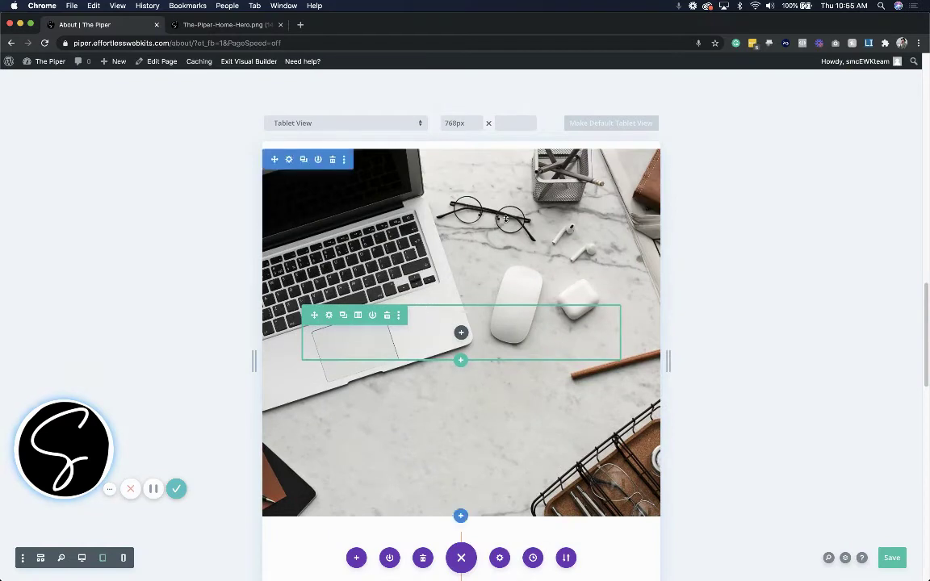
left_click(122, 560)
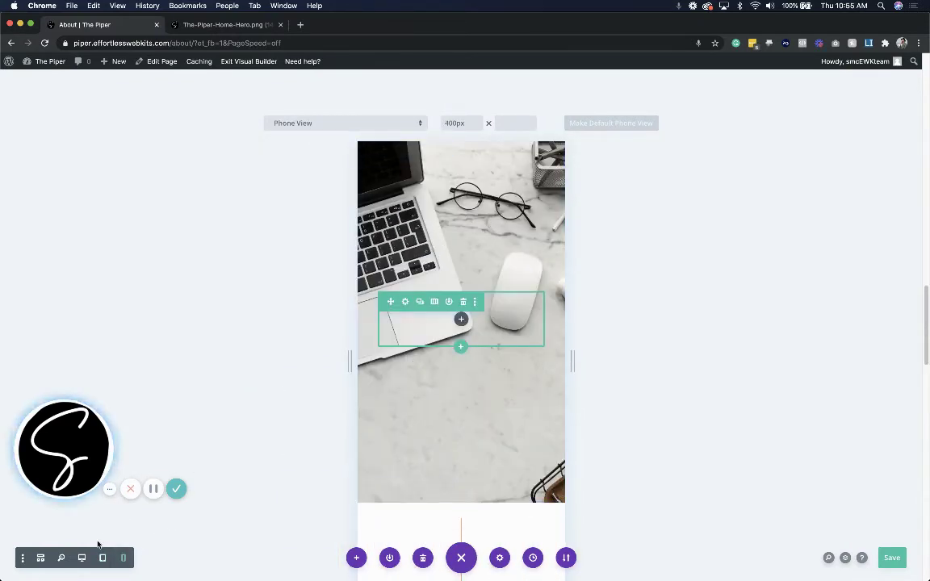
left_click(102, 558)
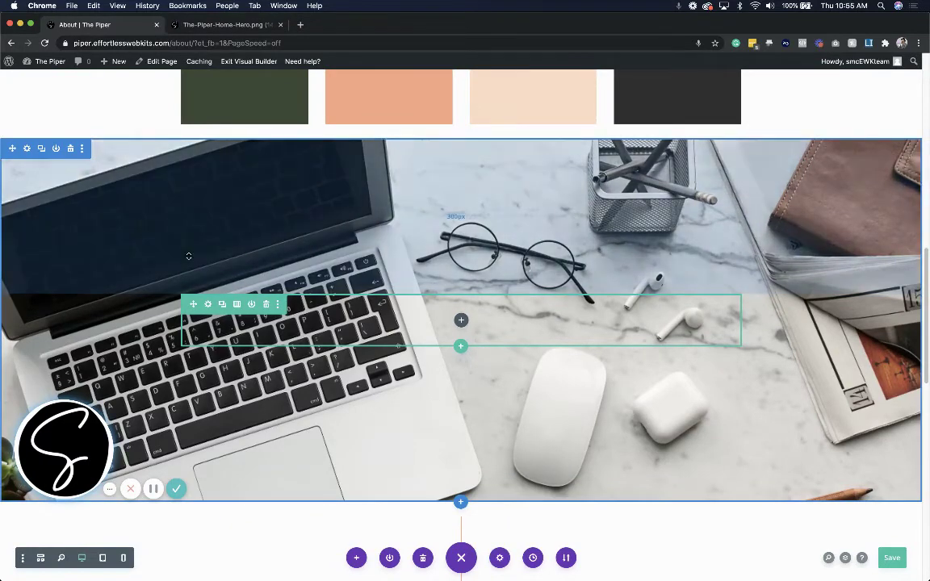
left_click(125, 558)
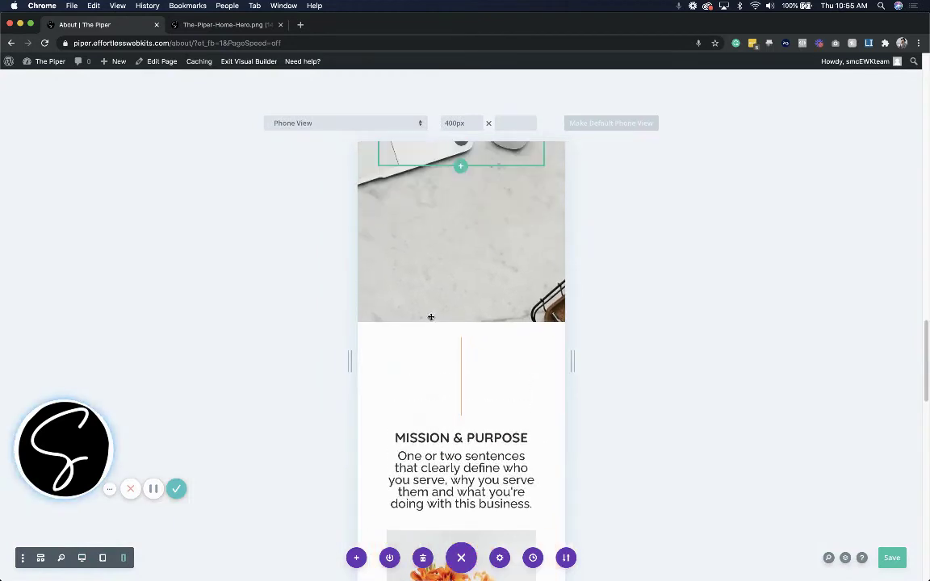
mouse_move(447, 282)
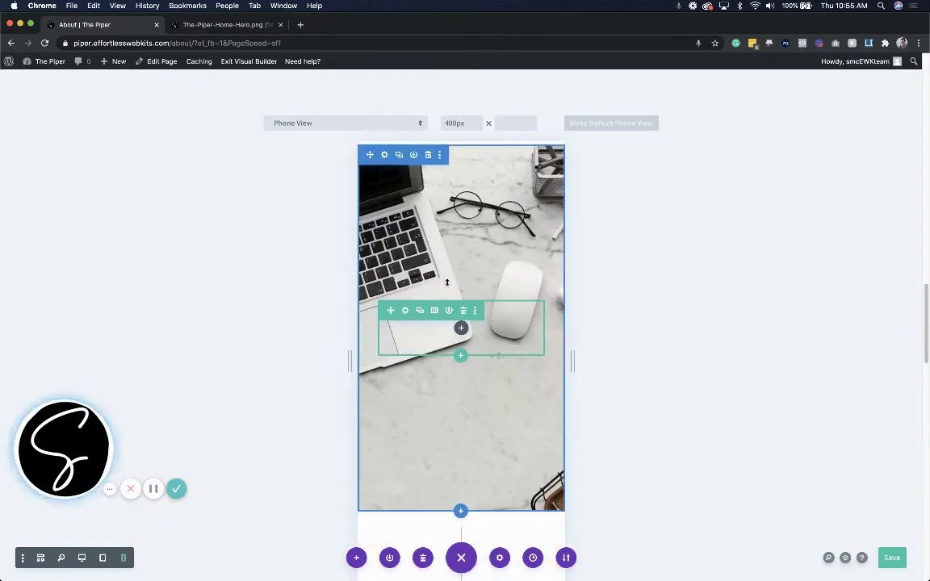
scroll(447, 283, "up", 2)
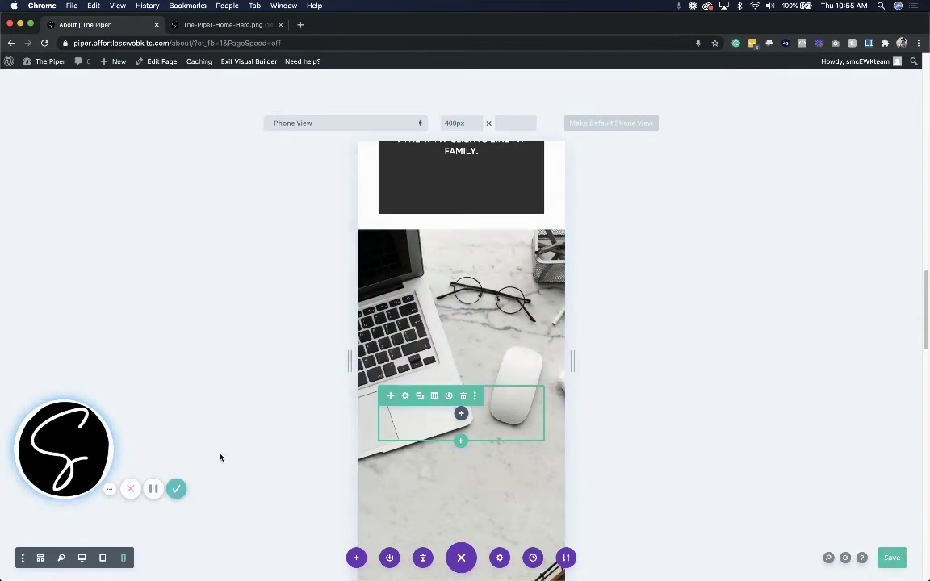
left_click(80, 558)
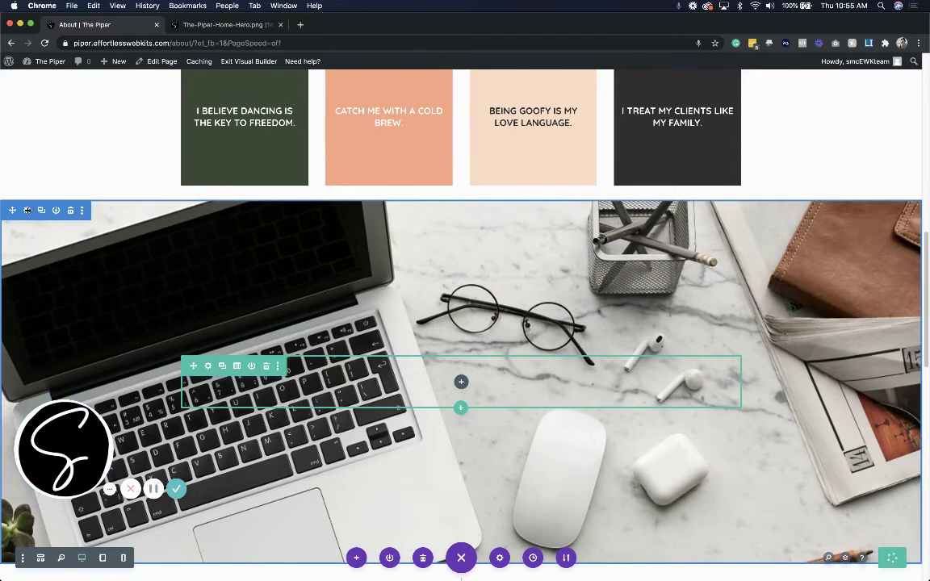
Bring up the photo section's background image settings.
left_click(26, 210)
left_click(637, 295)
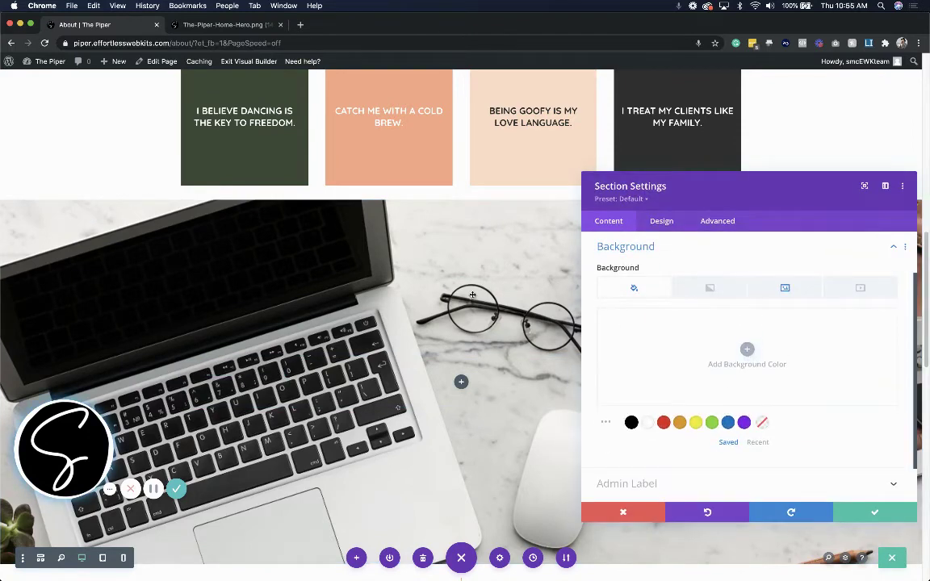
scroll(473, 295, "down", 2)
scroll(805, 269, "down", 1)
scroll(805, 269, "up", 1)
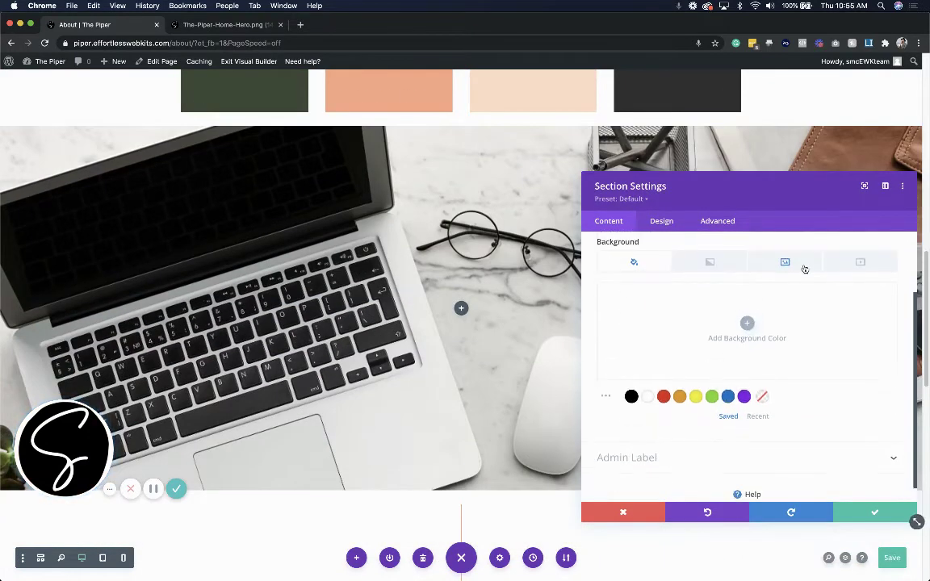
left_click(805, 269)
scroll(706, 394, "down", 3)
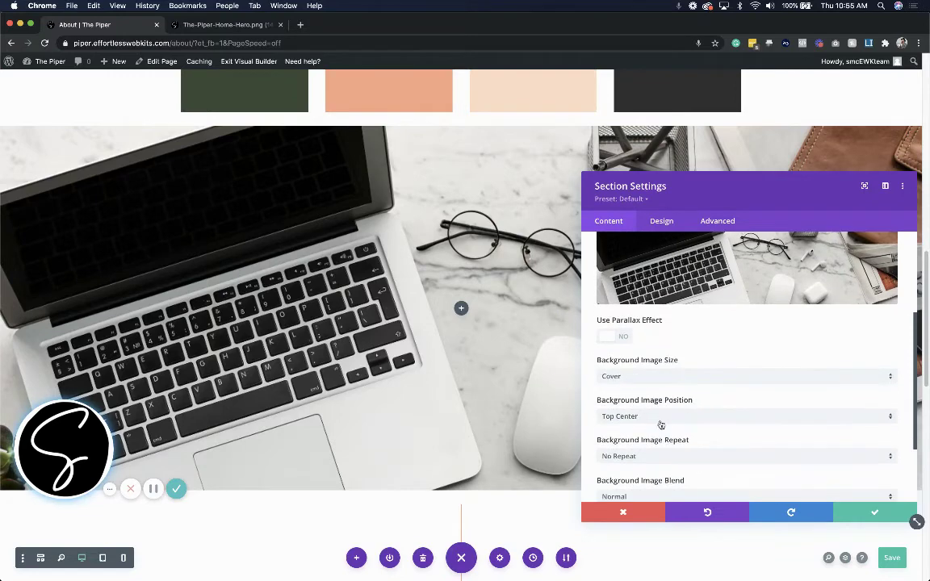
Change Background Image Position from Top Right to Bottom Center and apply.
left_click(660, 418)
left_click(662, 413)
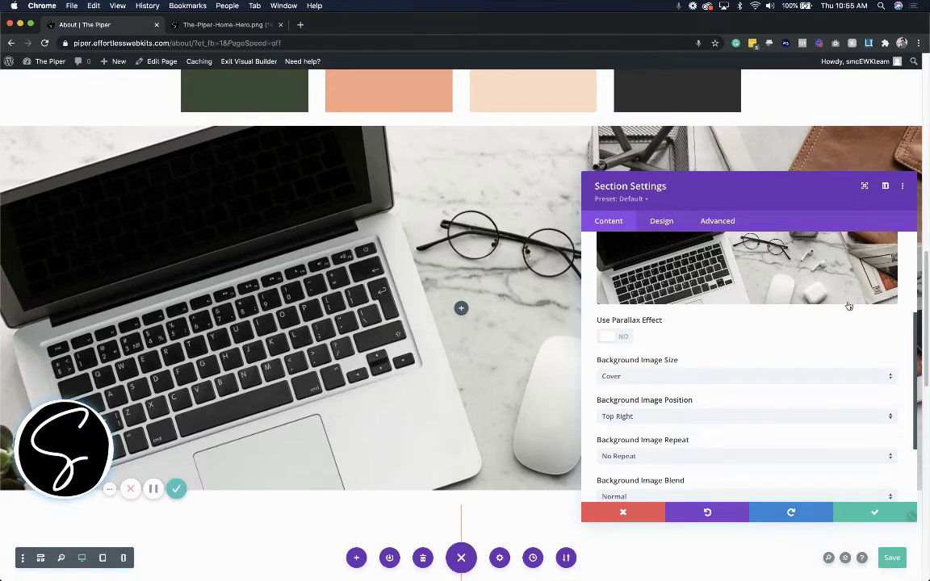
scroll(681, 417, "down", 1)
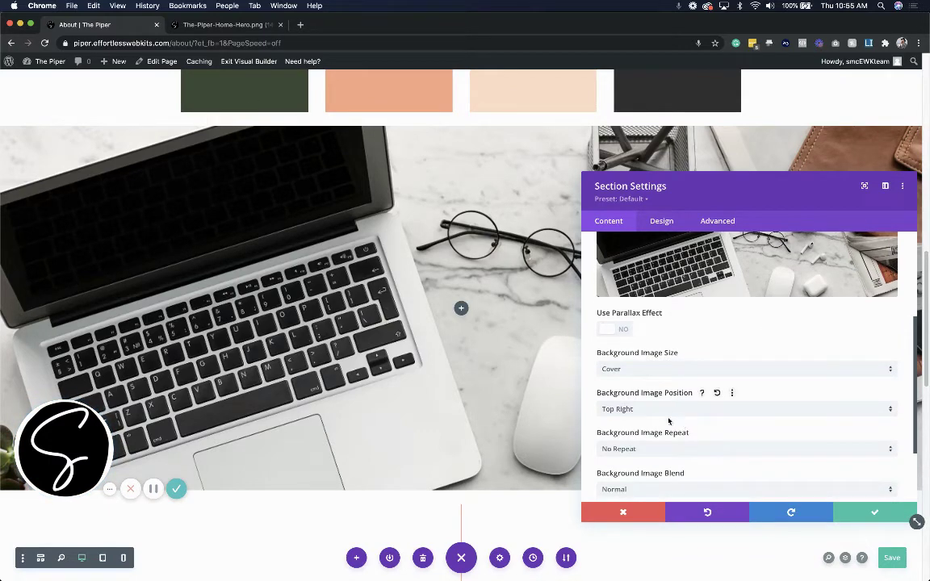
left_click(670, 416)
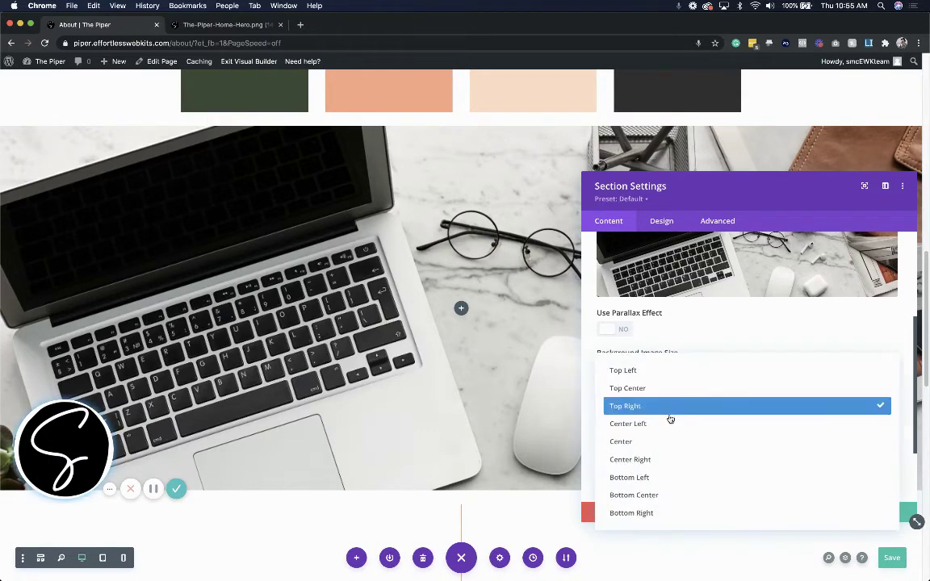
left_click(659, 495)
scroll(471, 395, "down", 1)
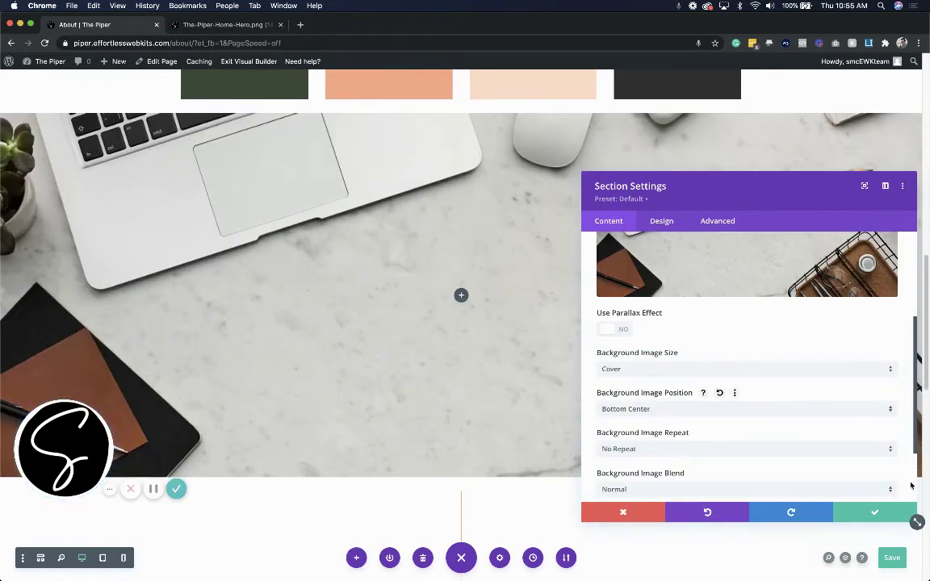
left_click(891, 517)
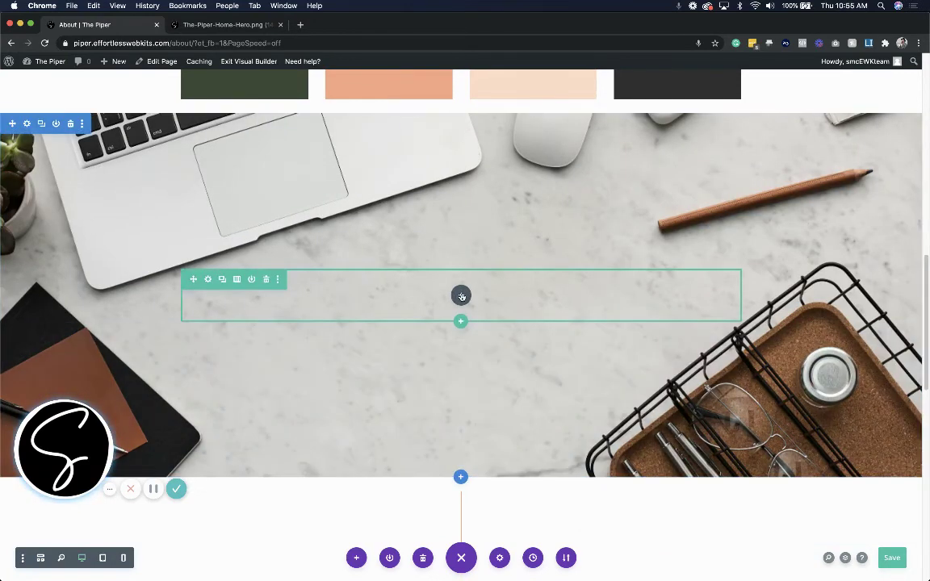
Insert a Text module into the row and give it a green background.
left_click(461, 296)
type("text")
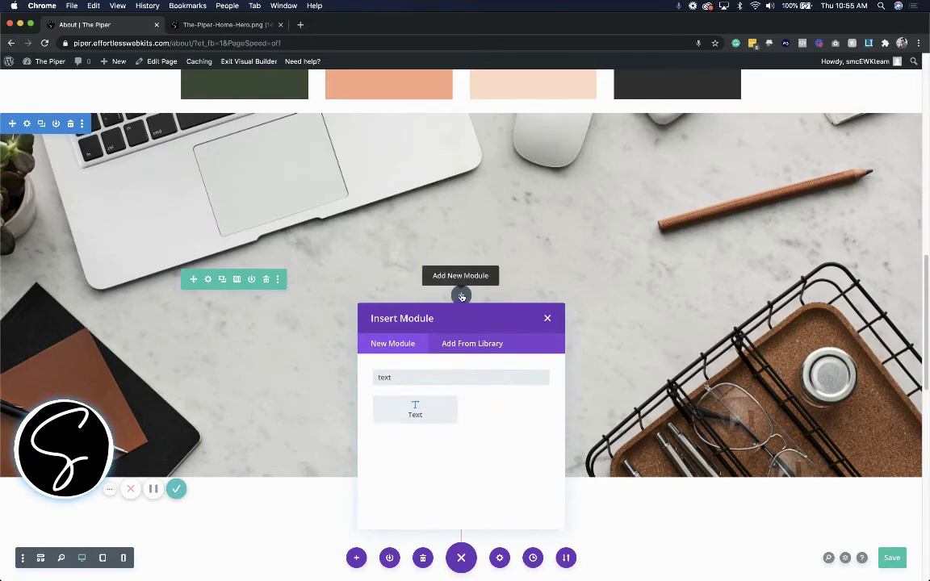
key("Escape")
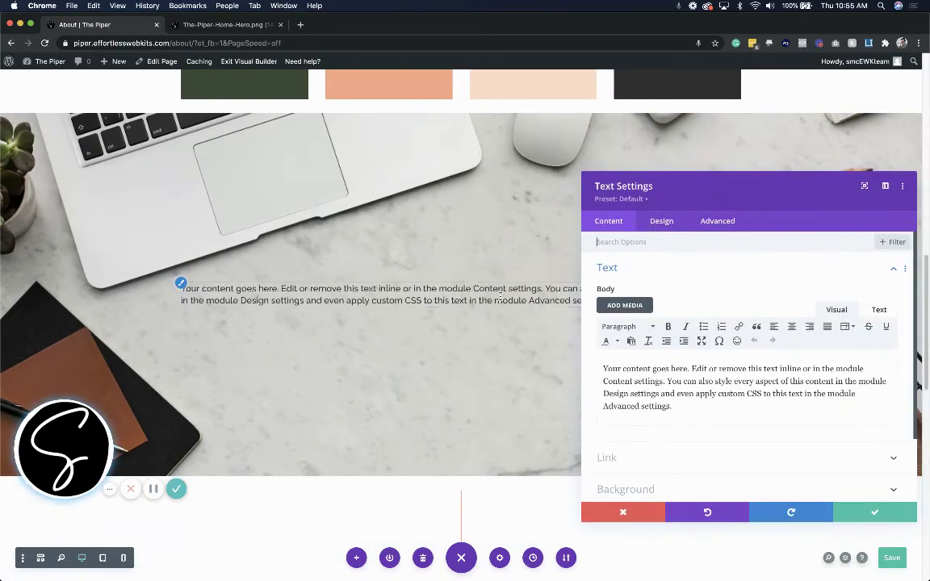
left_click_drag(743, 188, 924, 194)
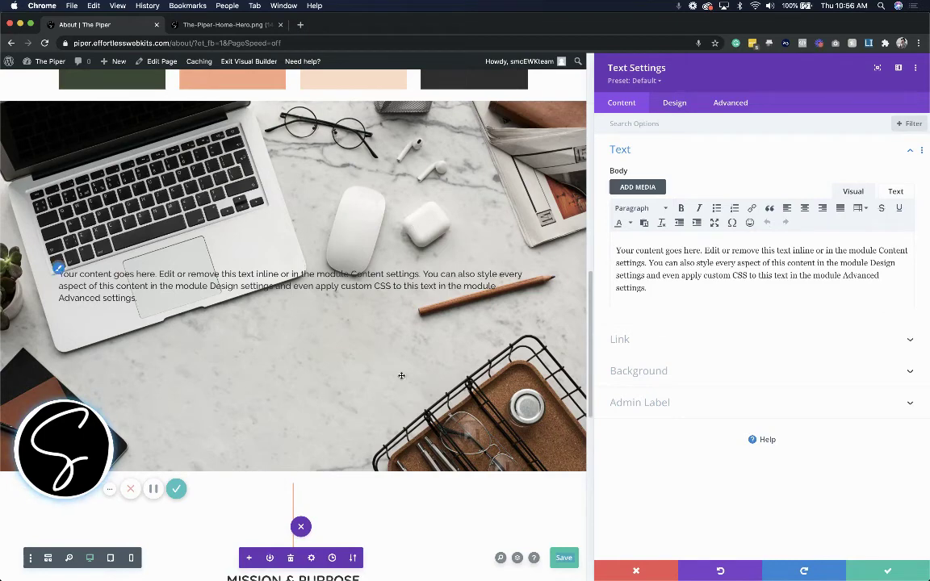
left_click_drag(596, 315, 538, 182)
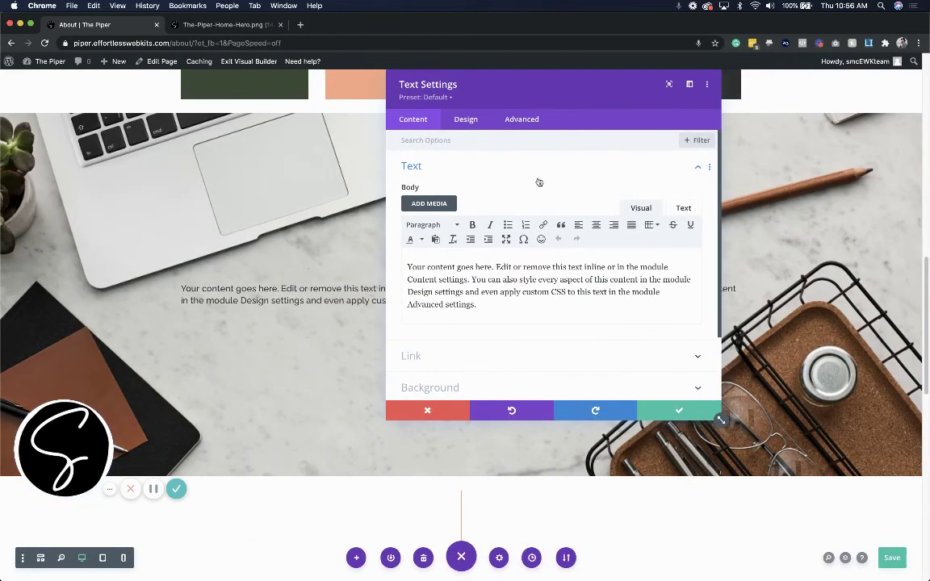
left_click(466, 119)
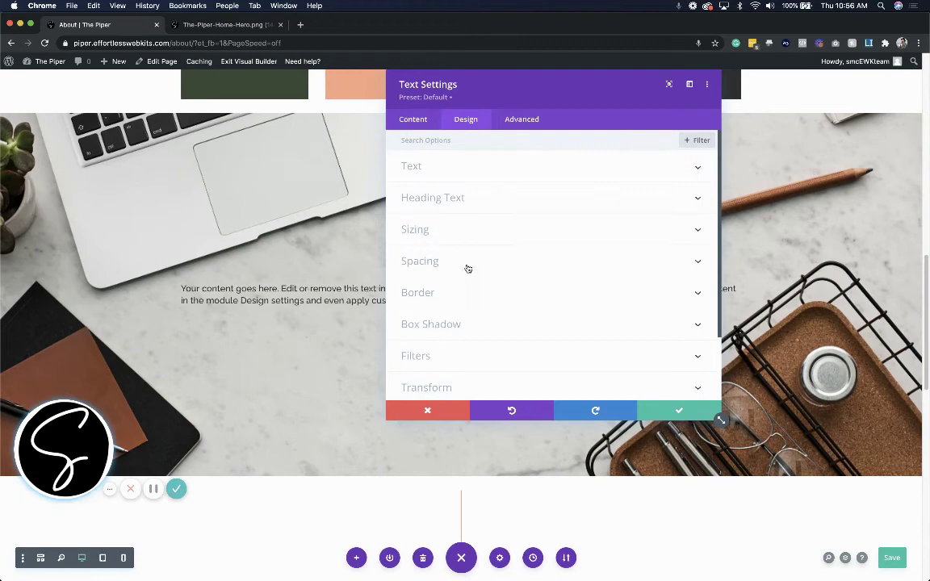
left_click(416, 119)
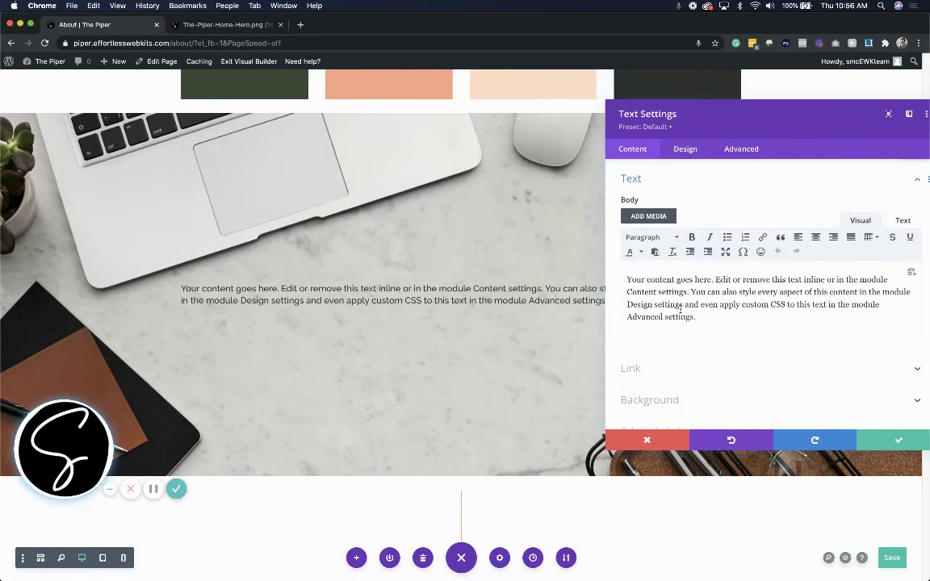
left_click(650, 400)
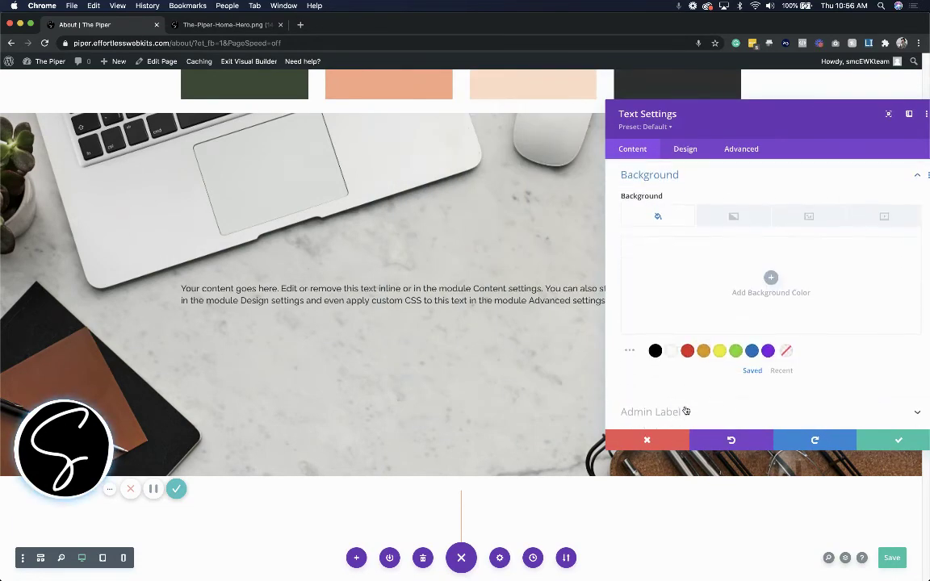
left_click(735, 350)
Give the text module 25px padding on all sides.
left_click(685, 150)
left_click(658, 289)
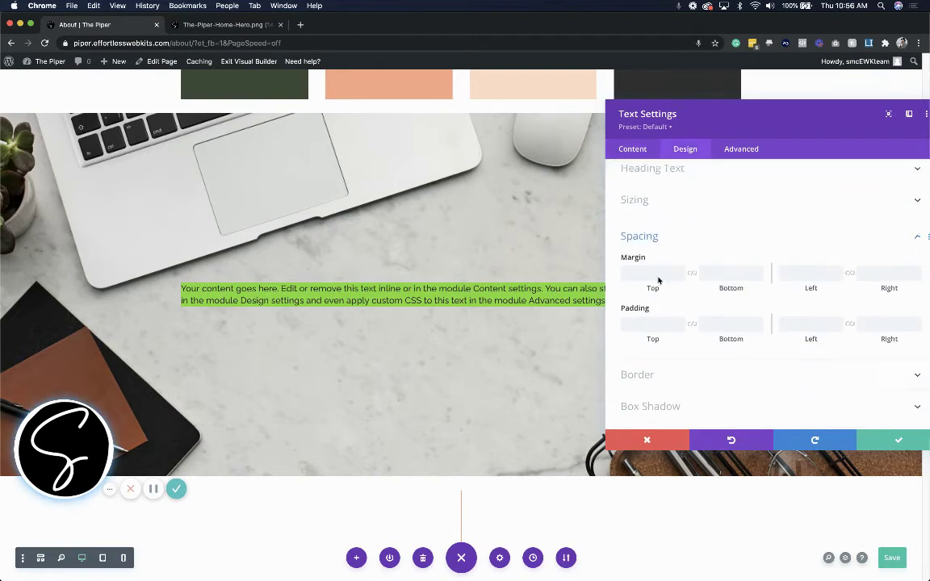
scroll(658, 281, "down", 2)
left_click(652, 263)
type("25")
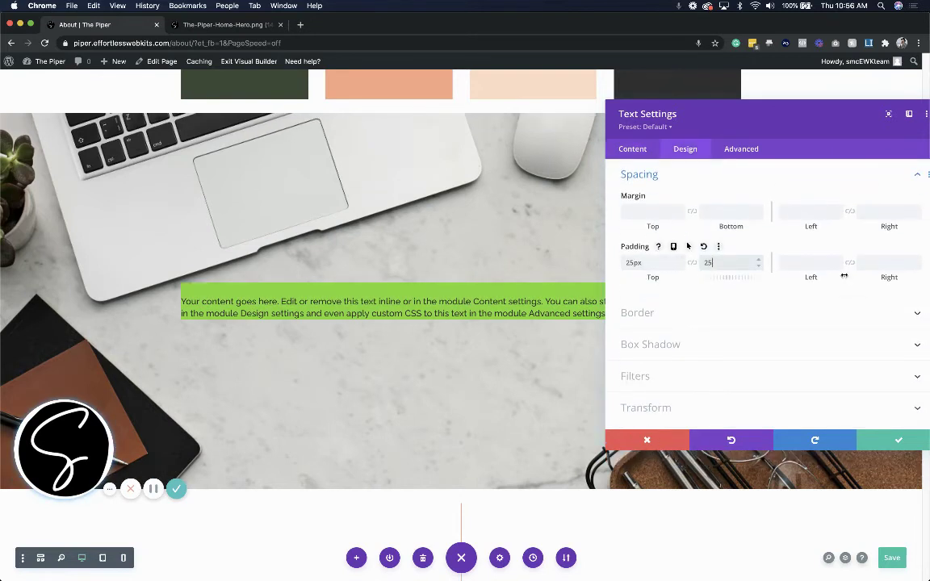
left_click(812, 263)
type("25px")
left_click(889, 263)
type("25px")
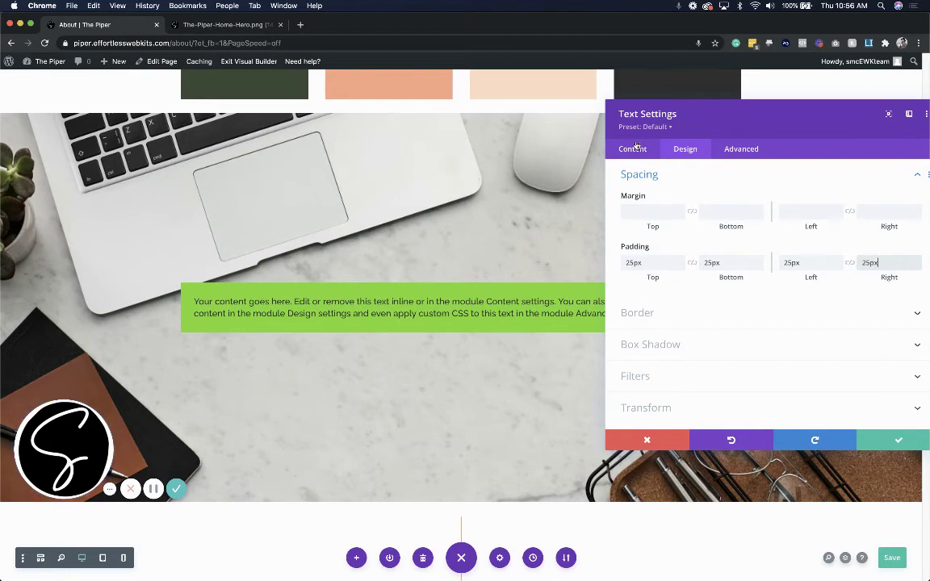
Re-anchor the section's background photo at Top Center and apply.
key("Escape")
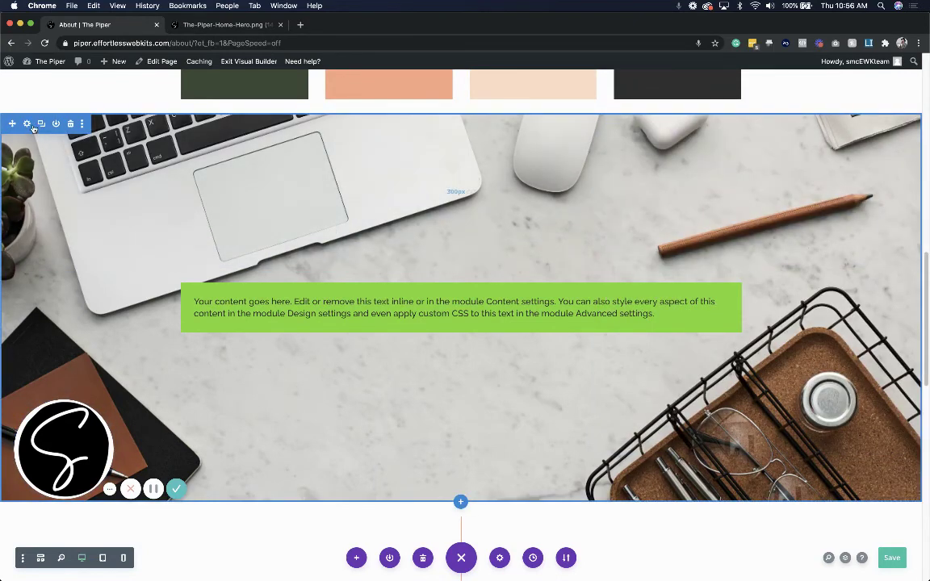
left_click(29, 125)
left_click(705, 233)
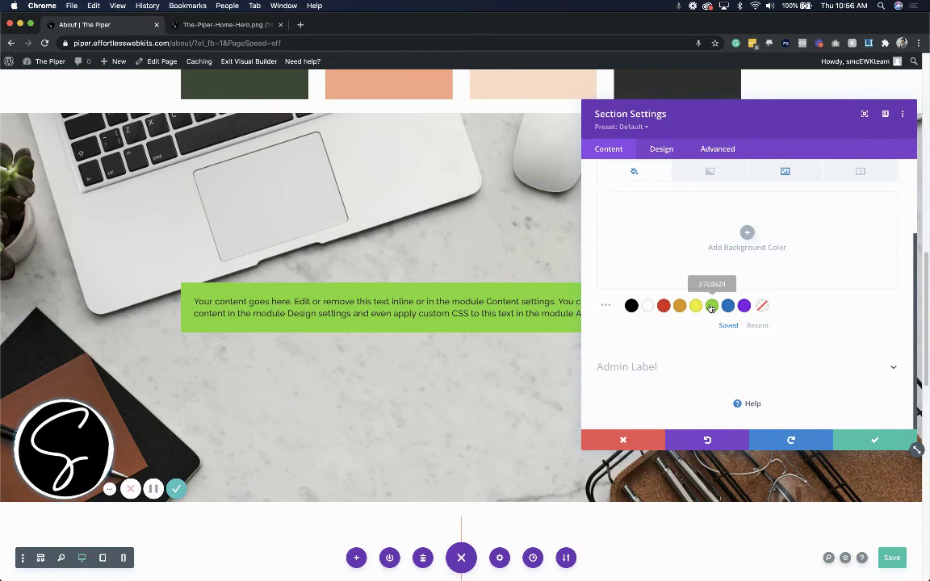
scroll(715, 299, "up", 1)
scroll(767, 274, "up", 2)
left_click(785, 264)
scroll(698, 346, "down", 3)
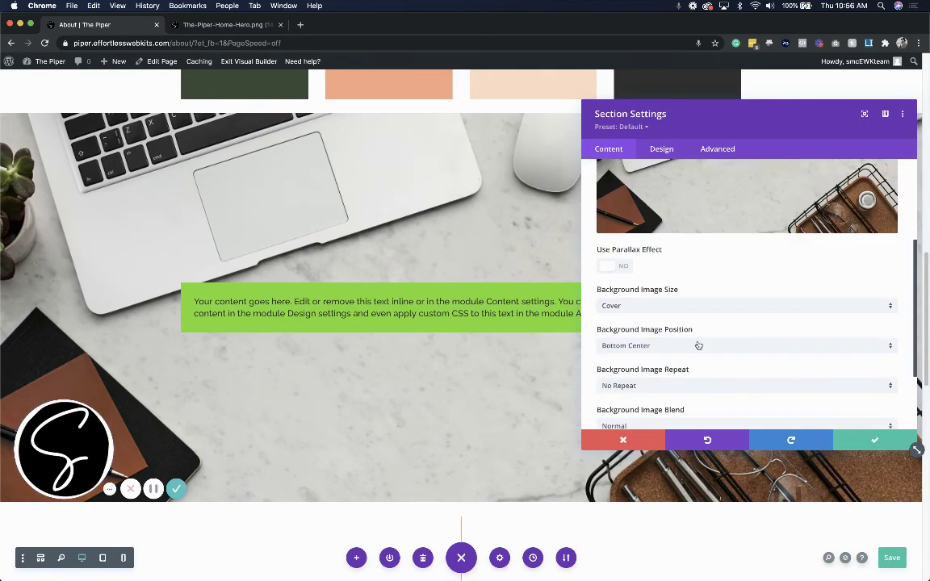
left_click(700, 347)
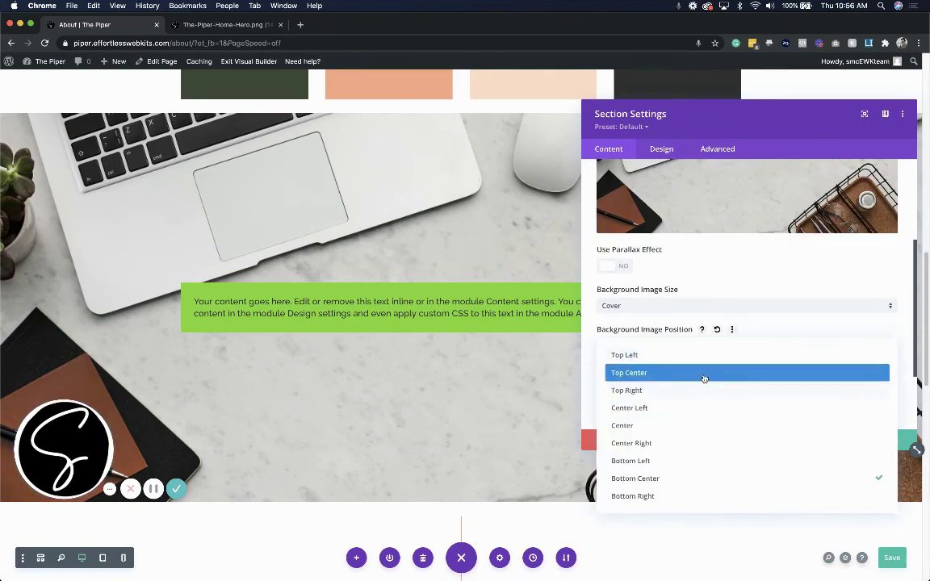
left_click(704, 374)
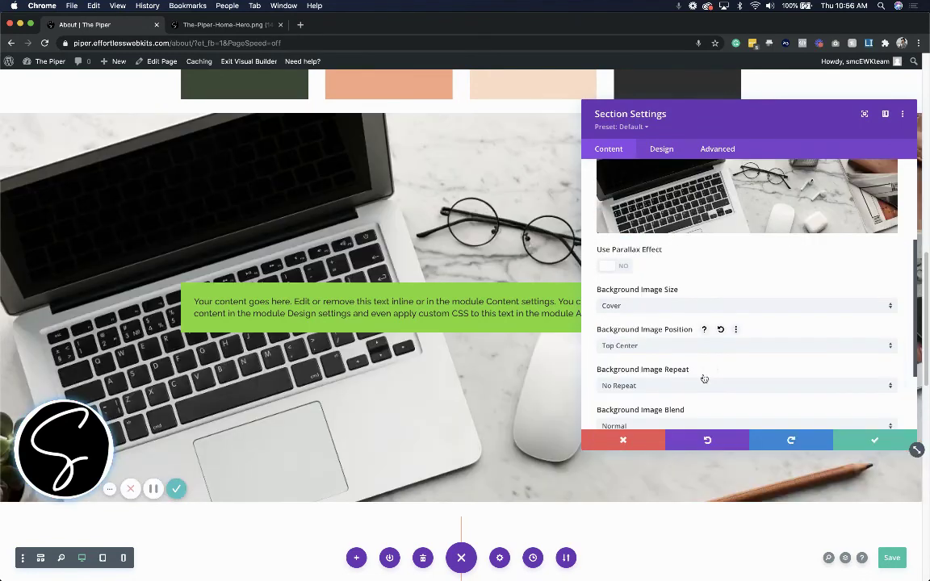
left_click(870, 441)
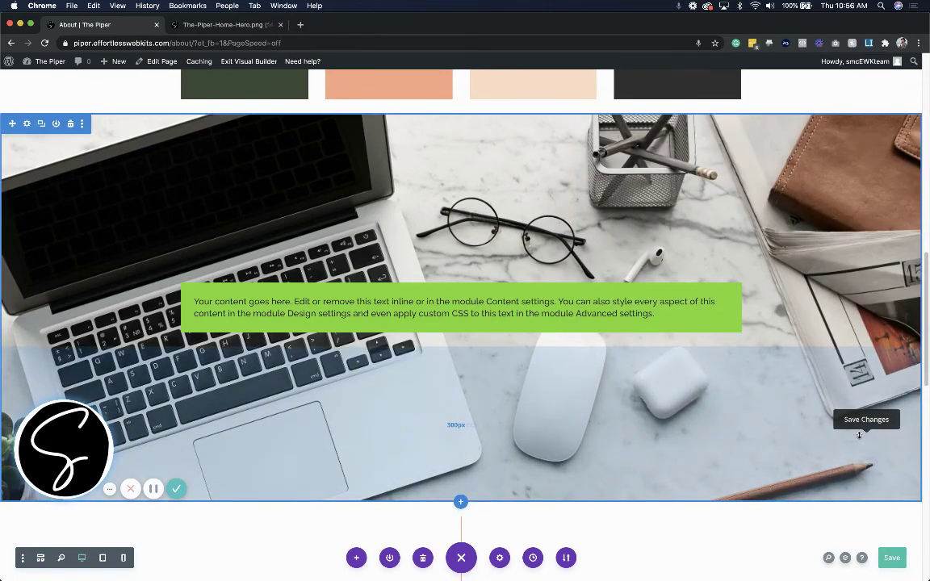
Save the page changes with Cmd+S.
key("super+s")
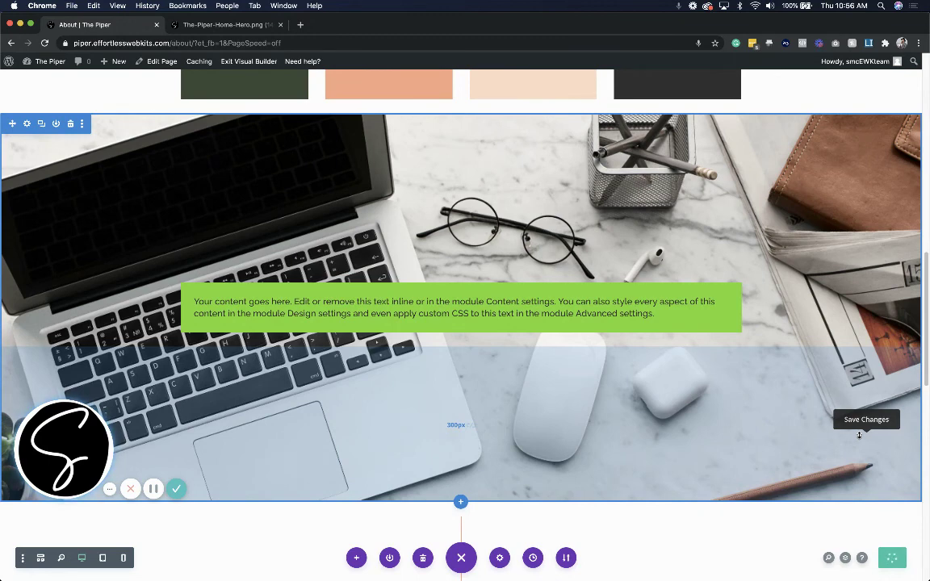